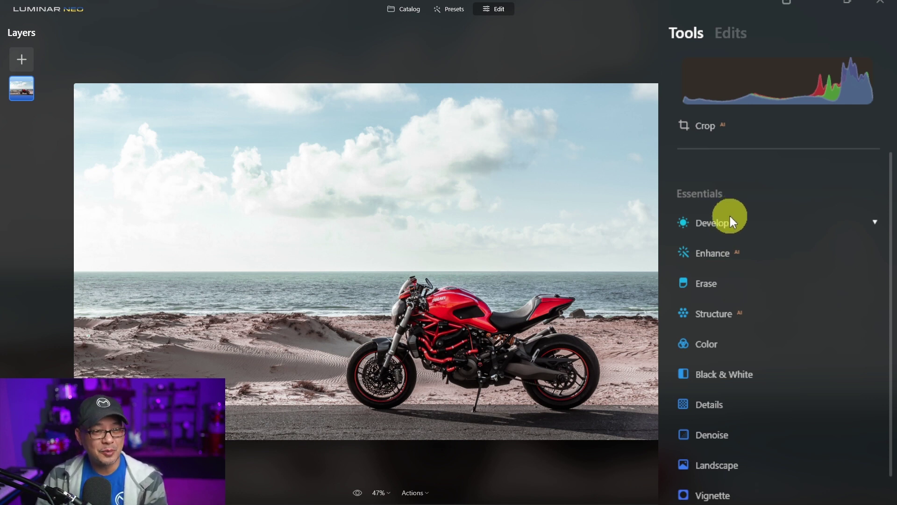
- Add the Develop and Relight tools to Favorites
{"action": "right_click", "coordinate": [727, 223]}
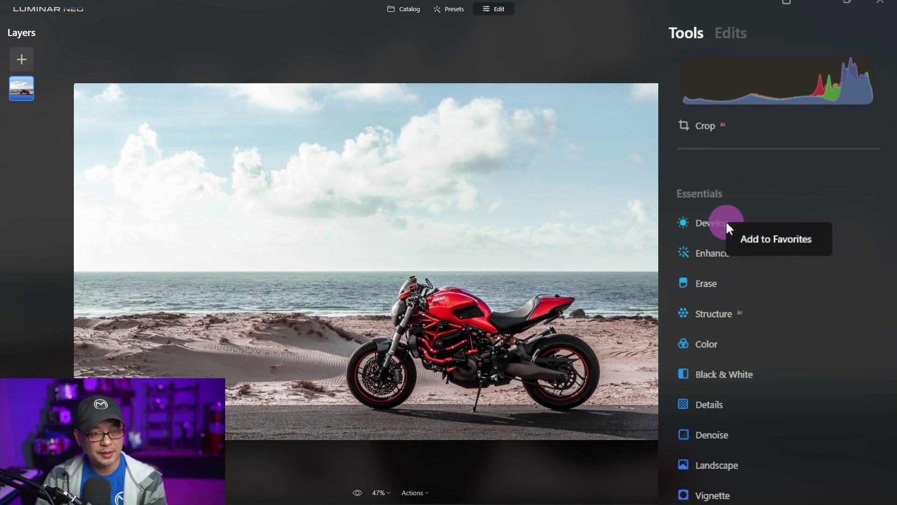
{"action": "left_click", "coordinate": [763, 239]}
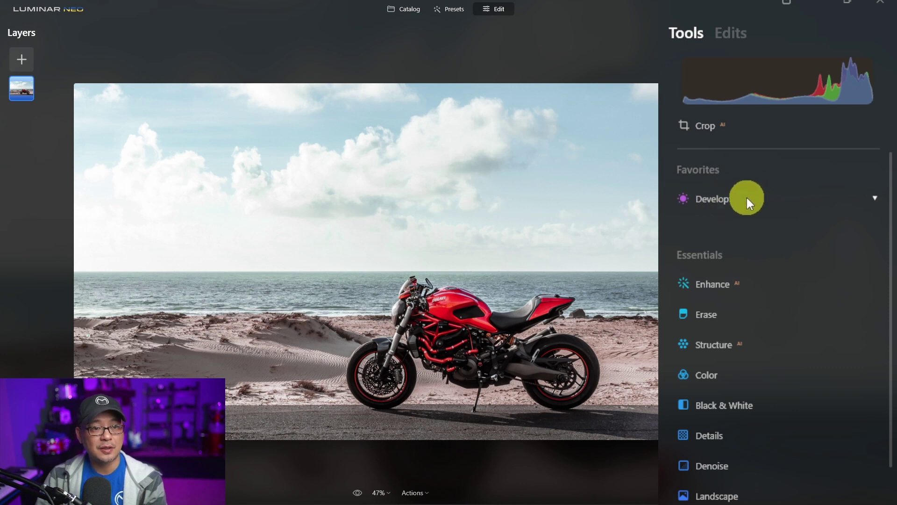
{"action": "scroll", "coordinate": [770, 248], "scroll_direction": "down", "scroll_amount": 5}
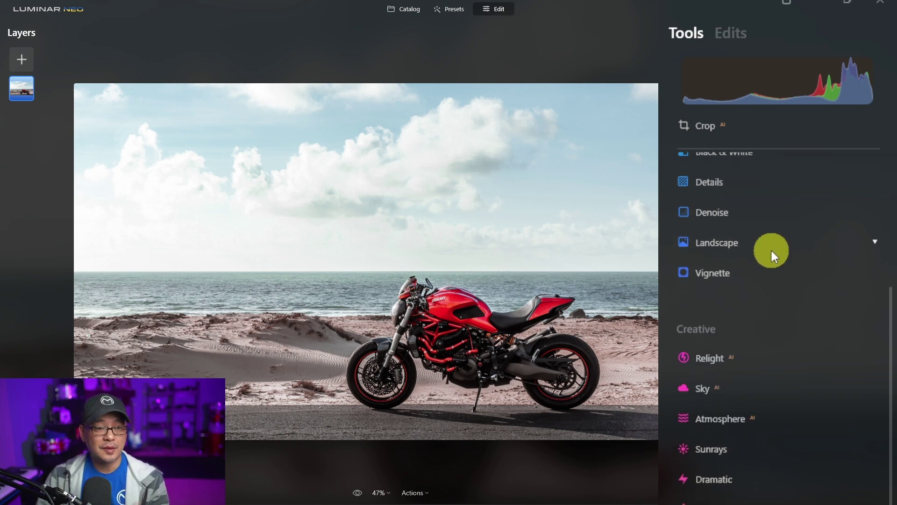
{"action": "right_click", "coordinate": [711, 356]}
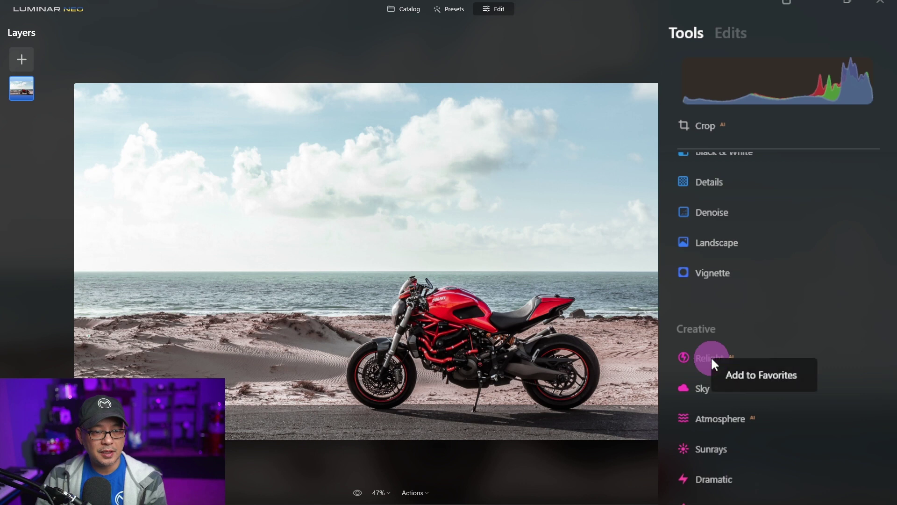
{"action": "left_click", "coordinate": [759, 376]}
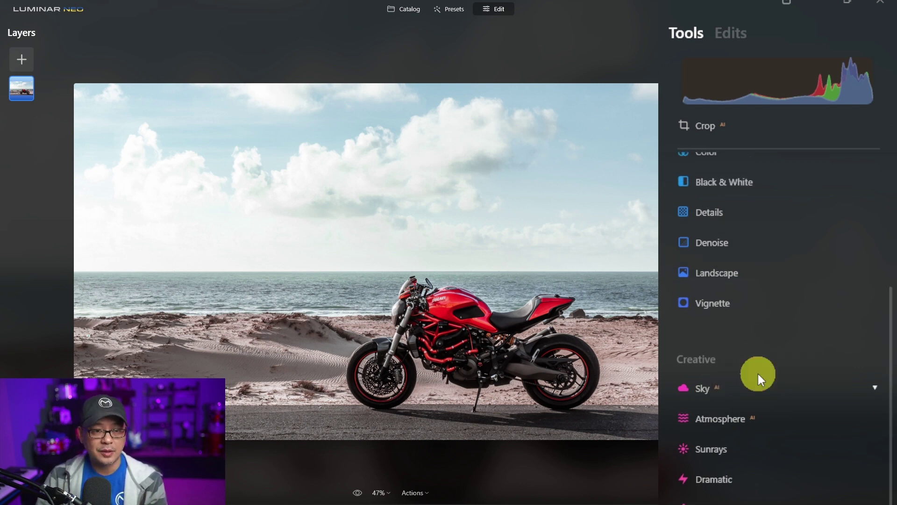
- Expand and collapse the Develop and Relight tools in the new Favorites section
{"action": "scroll", "coordinate": [772, 335], "scroll_direction": "up", "scroll_amount": 5}
{"action": "scroll", "coordinate": [773, 322], "scroll_direction": "down", "scroll_amount": 8}
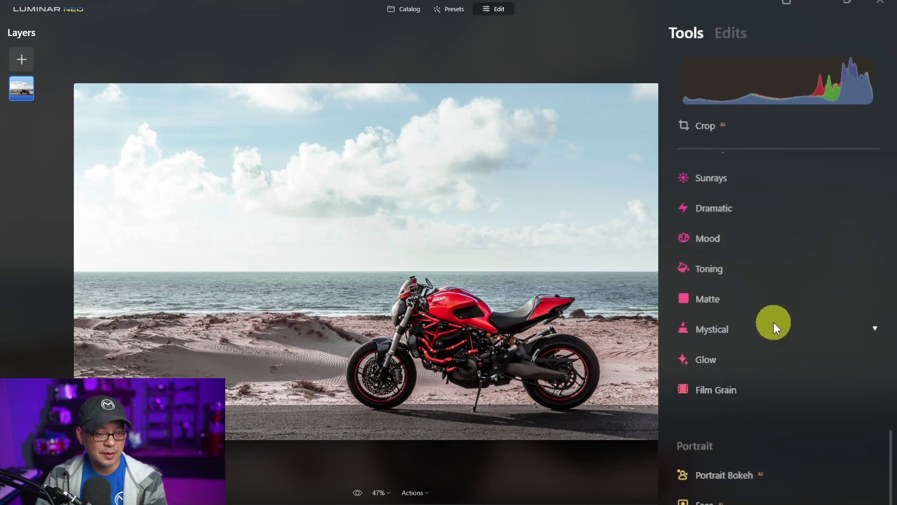
{"action": "scroll", "coordinate": [748, 262], "scroll_direction": "up", "scroll_amount": 8}
{"action": "left_click", "coordinate": [715, 197]}
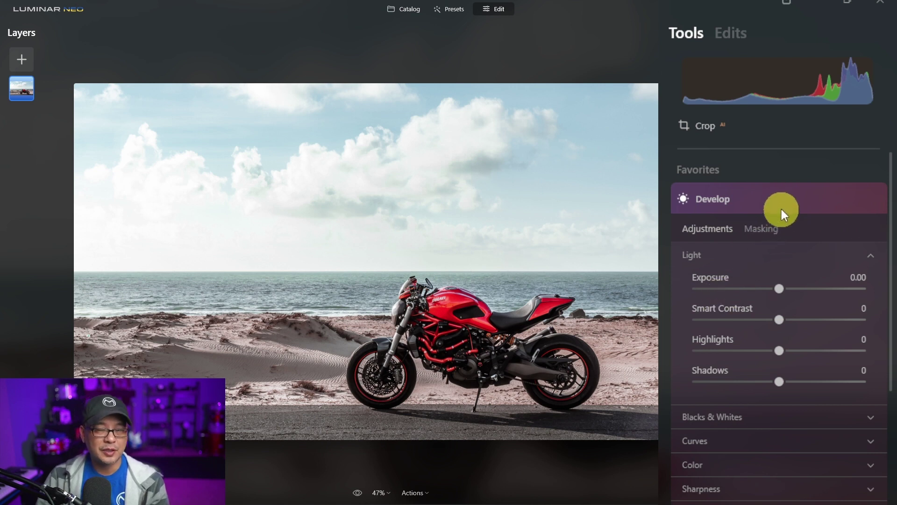
{"action": "left_click", "coordinate": [783, 195]}
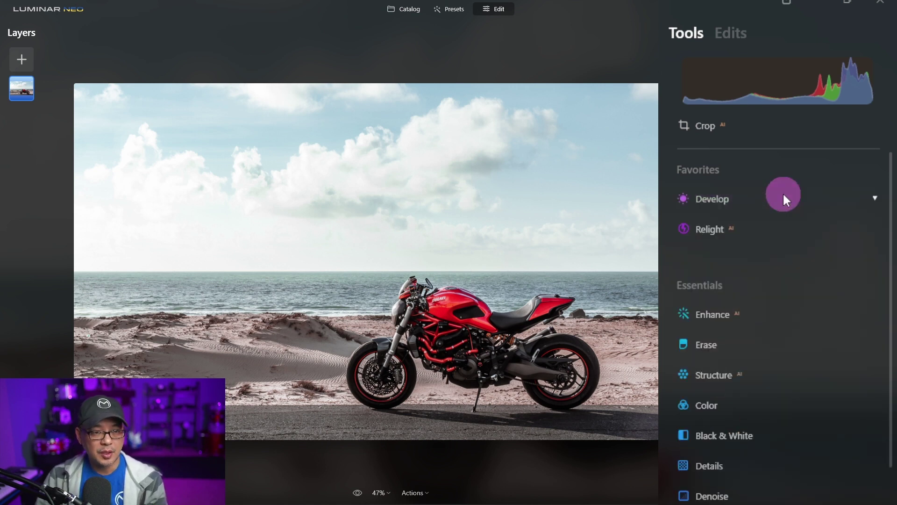
{"action": "left_click", "coordinate": [720, 230]}
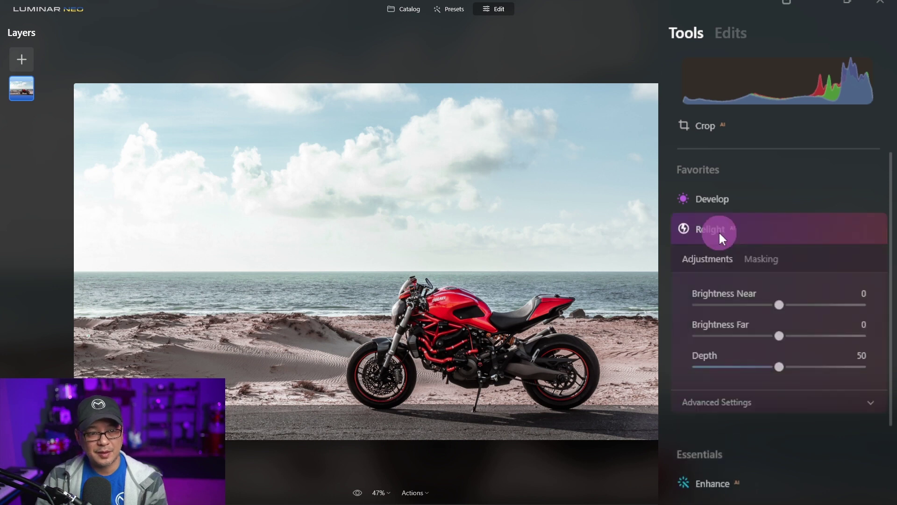
{"action": "left_click", "coordinate": [762, 224]}
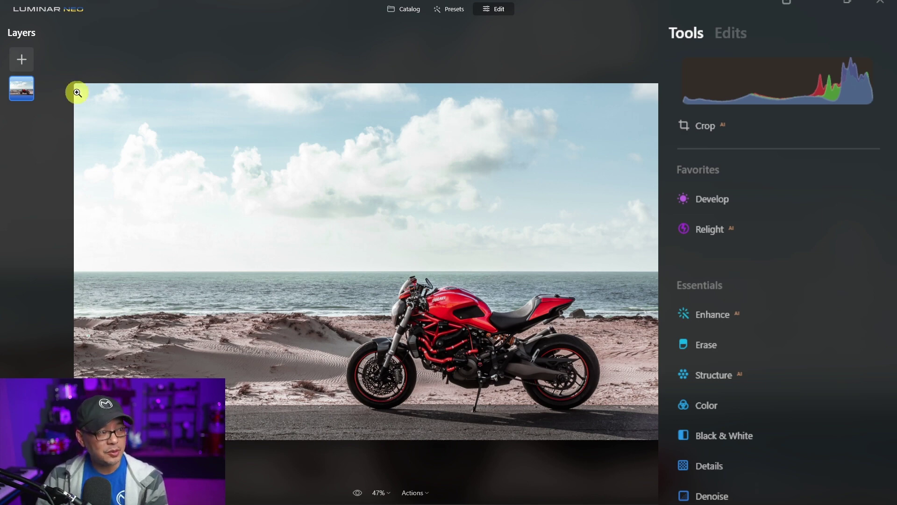
{"action": "left_click", "coordinate": [20, 58]}
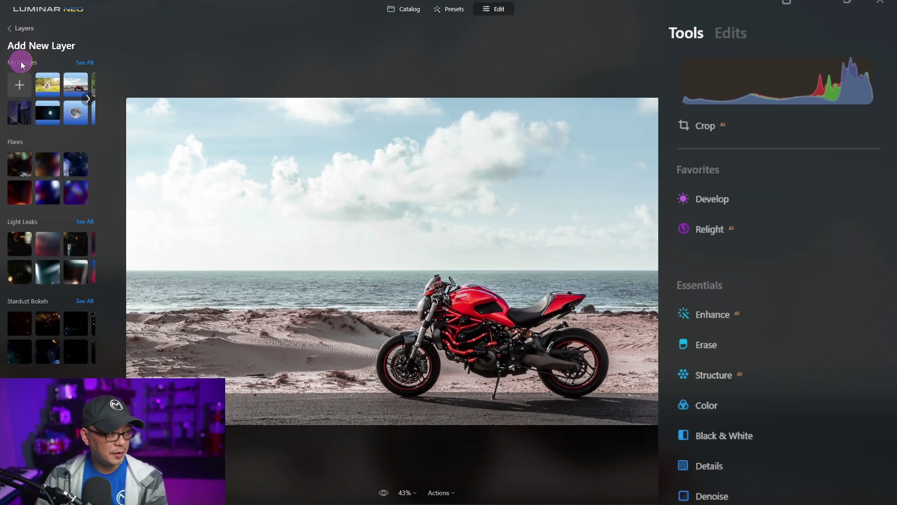
{"action": "left_click", "coordinate": [74, 111]}
{"action": "double_click", "coordinate": [708, 201]}
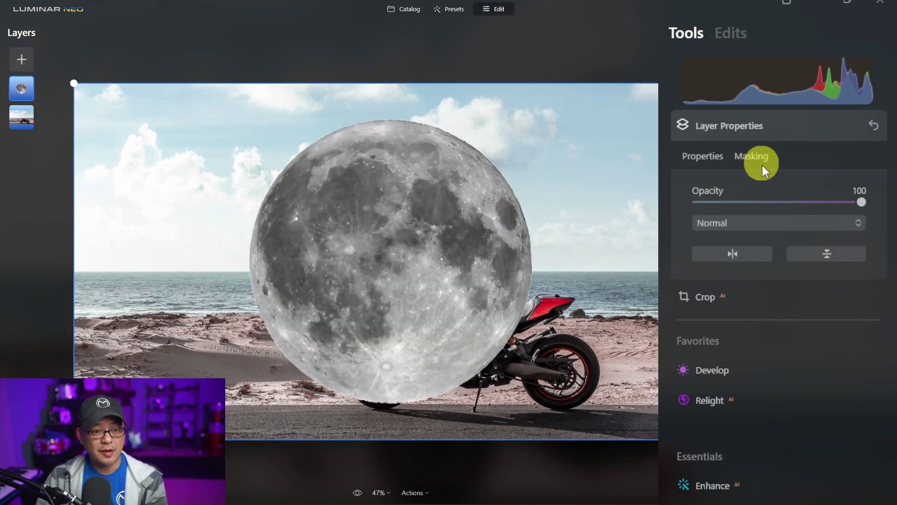
{"action": "left_click", "coordinate": [748, 485]}
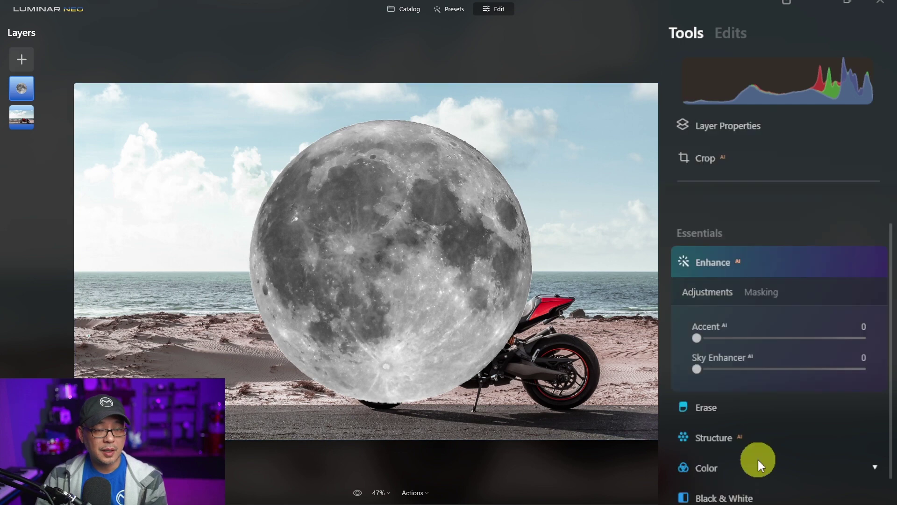
{"action": "left_click", "coordinate": [758, 412]}
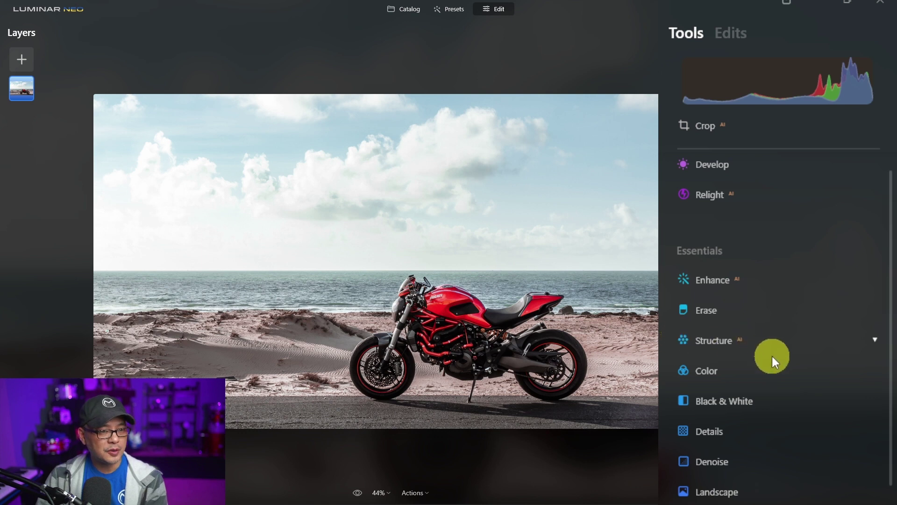
- Make the beach photo black and white, then add the colour motorcycle photo as a layer at 100 opacity
{"action": "left_click", "coordinate": [736, 400]}
{"action": "left_click", "coordinate": [761, 464]}
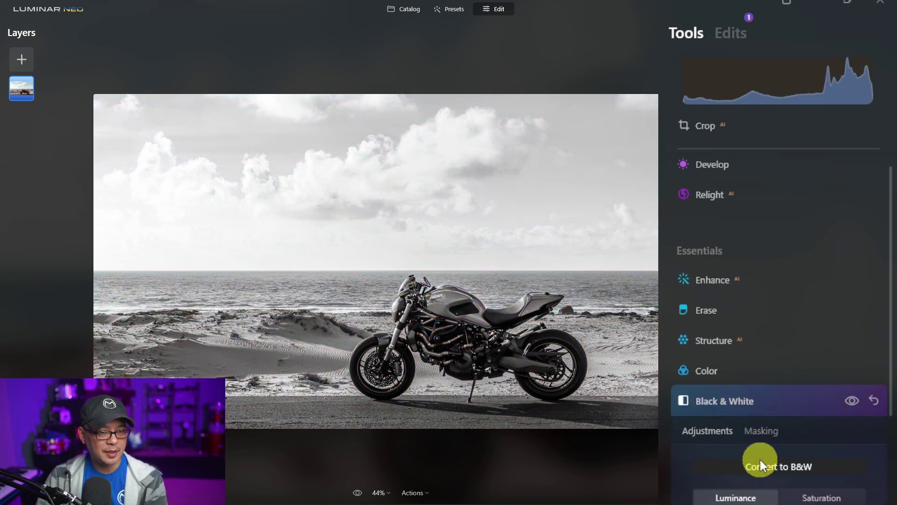
{"action": "left_click", "coordinate": [19, 64]}
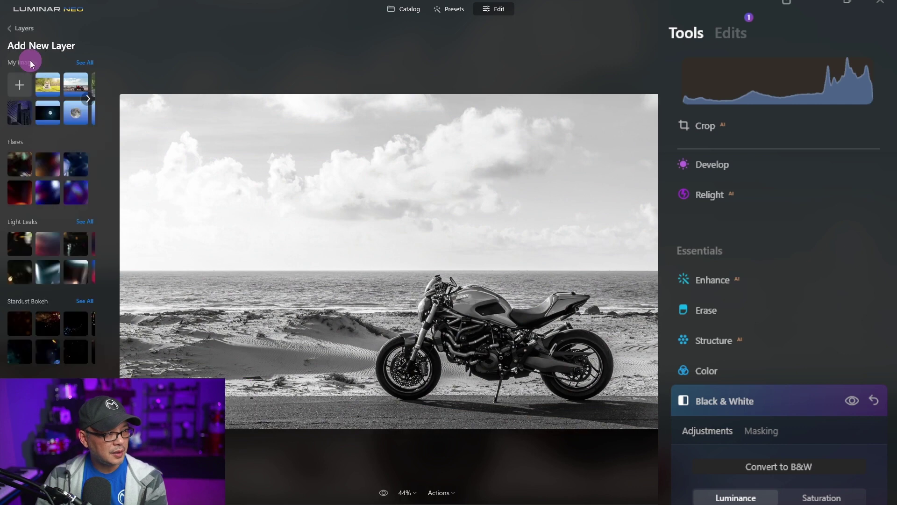
{"action": "left_click", "coordinate": [80, 83]}
{"action": "left_click_drag", "start_coordinate": [777, 200], "coordinate": [894, 214]}
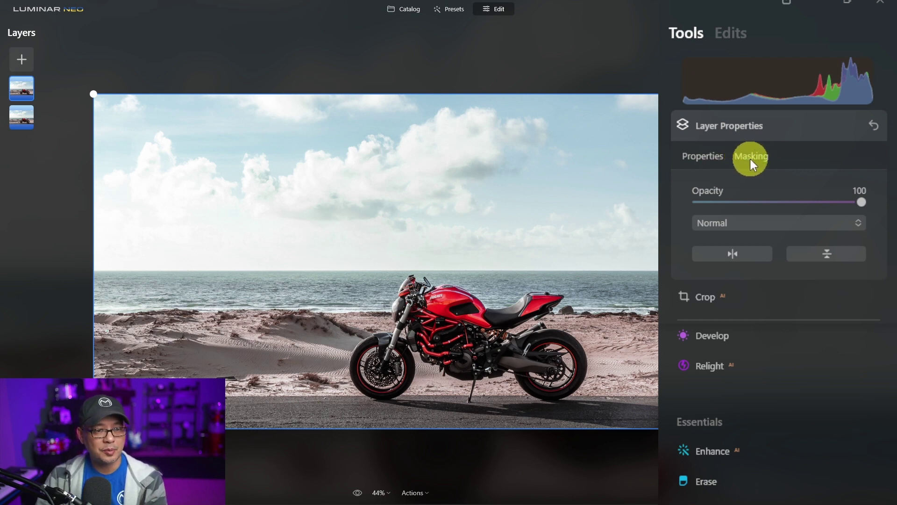
- Mask the new layer to the motorcycle with Mask AI Transport and check its alignment
{"action": "left_click", "coordinate": [750, 157]}
{"action": "left_click", "coordinate": [765, 241]}
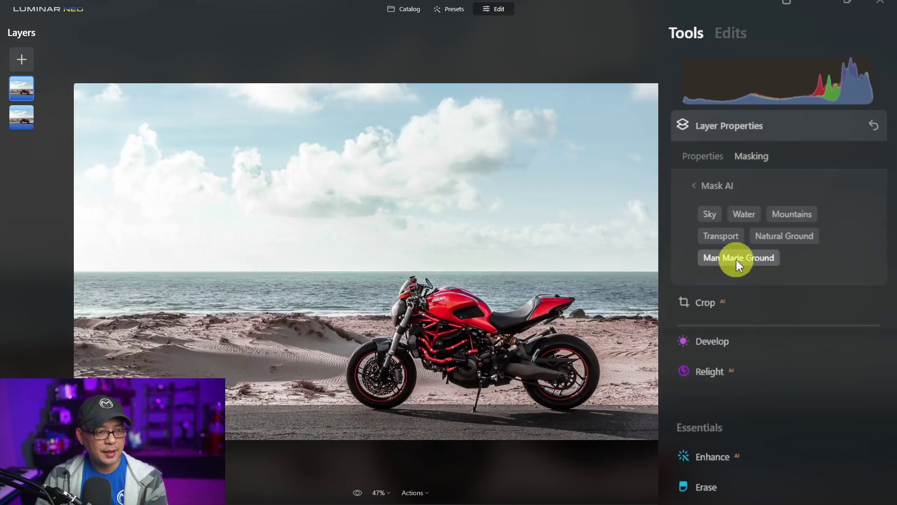
{"action": "left_click", "coordinate": [722, 236]}
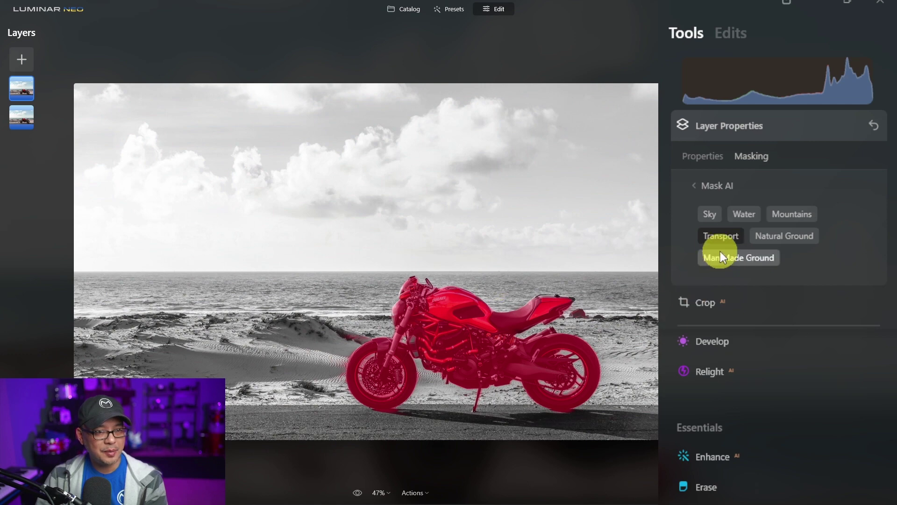
{"action": "left_click", "coordinate": [715, 185]}
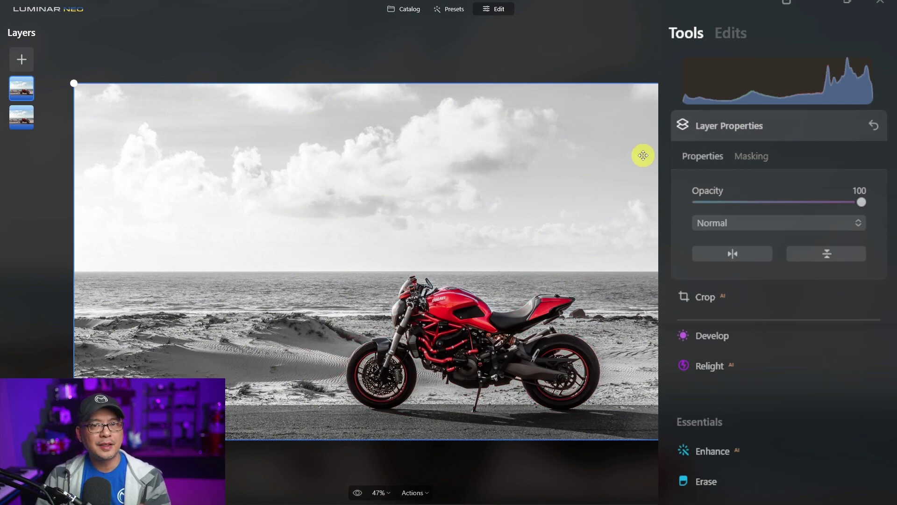
{"action": "mouse_move", "coordinate": [473, 334]}
{"action": "left_mouse_down"}
{"action": "mouse_move", "coordinate": [427, 266]}
{"action": "mouse_move", "coordinate": [453, 176]}
{"action": "mouse_move", "coordinate": [431, 226]}
{"action": "mouse_move", "coordinate": [443, 231]}
{"action": "mouse_move", "coordinate": [459, 201]}
{"action": "mouse_move", "coordinate": [468, 234]}
{"action": "mouse_move", "coordinate": [464, 202]}
{"action": "mouse_move", "coordinate": [472, 352]}
{"action": "mouse_move", "coordinate": [465, 346]}
{"action": "left_mouse_up"}
{"action": "left_click", "coordinate": [435, 208]}
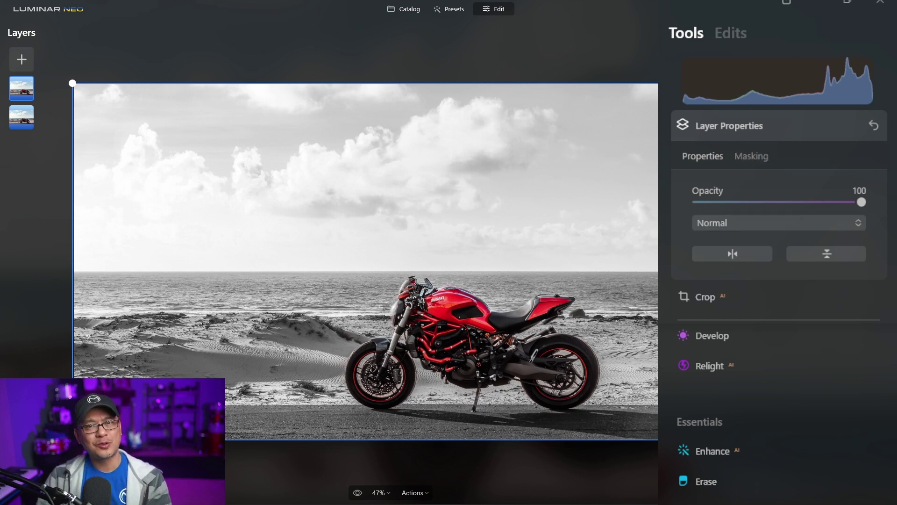
- Add Sky to the layer's Mask AI selection alongside the motorcycle
{"action": "left_click", "coordinate": [749, 157]}
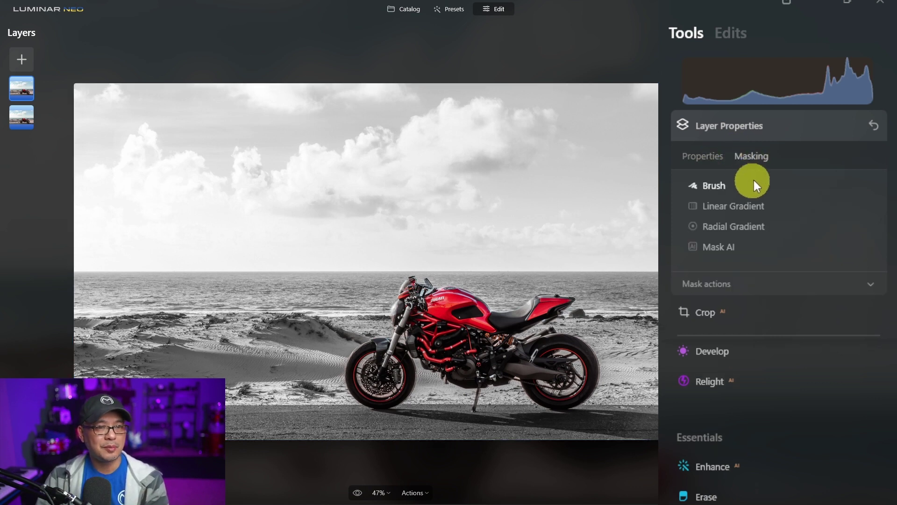
{"action": "left_click", "coordinate": [727, 250]}
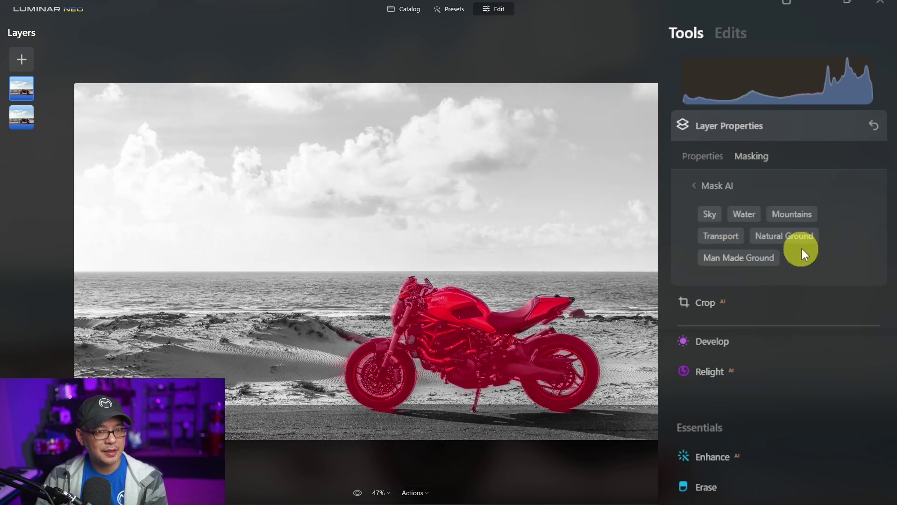
{"action": "left_click", "coordinate": [710, 213]}
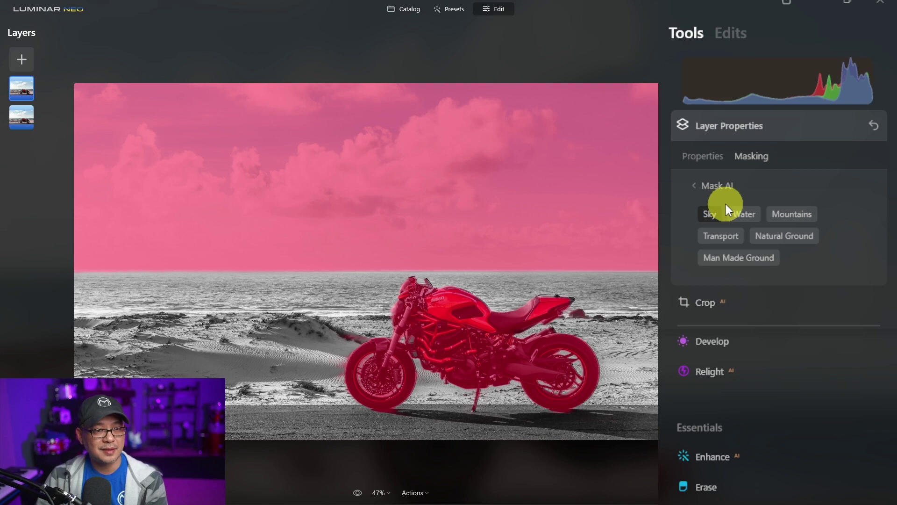
{"action": "left_click", "coordinate": [723, 186]}
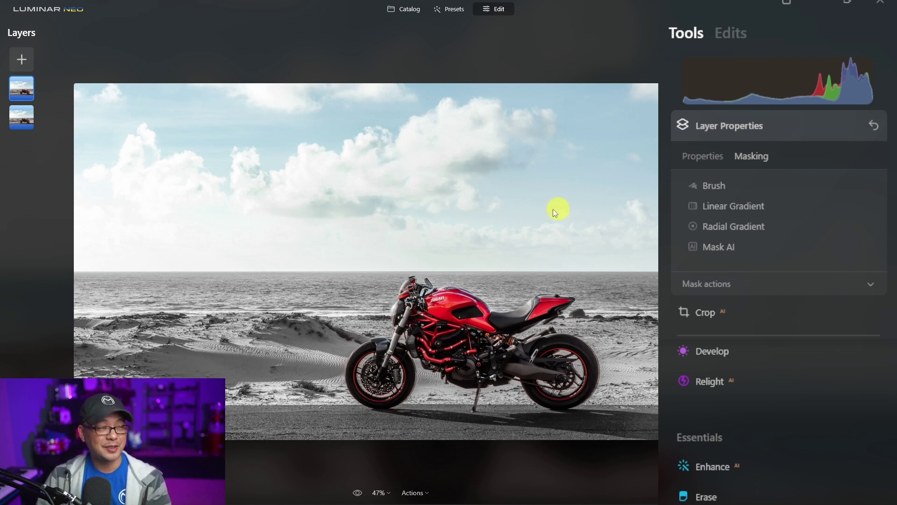
- Open the black-and-white portrait and add the colour portrait as a layer at 100 opacity
{"action": "left_click", "coordinate": [401, 8]}
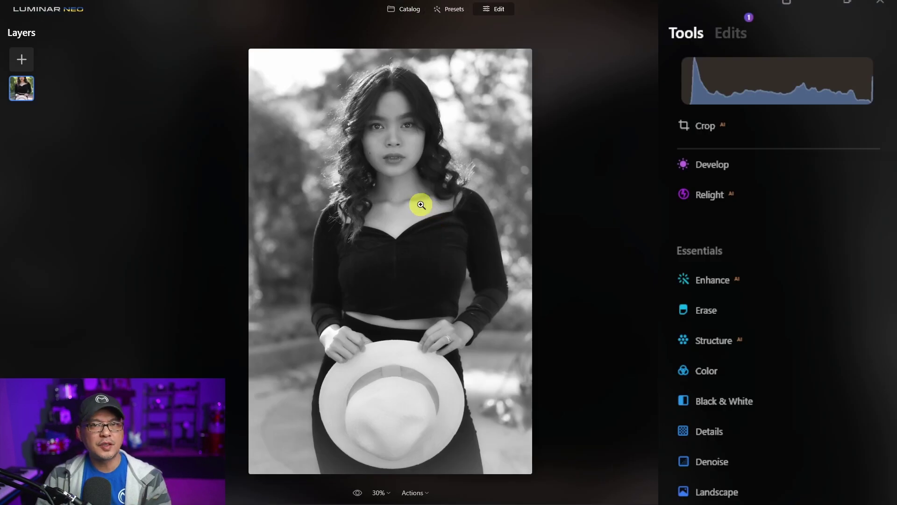
{"action": "left_click", "coordinate": [27, 55]}
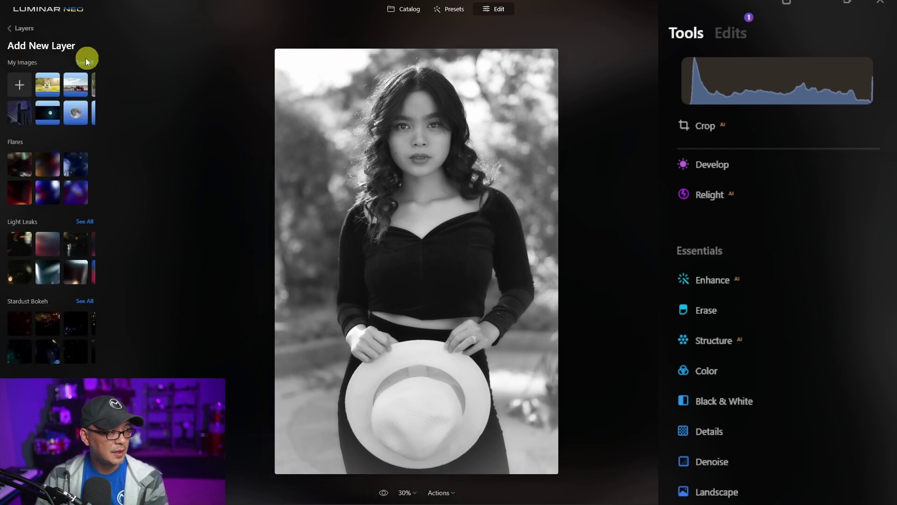
{"action": "left_click", "coordinate": [77, 60]}
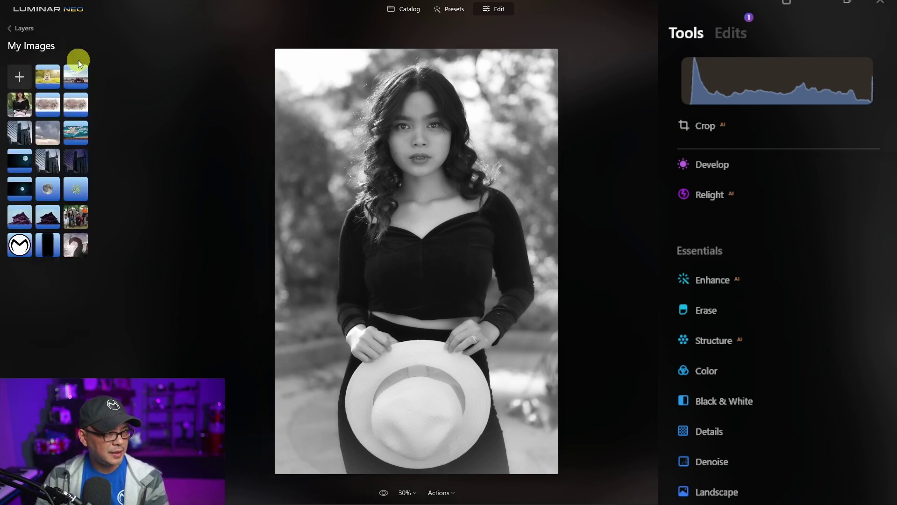
{"action": "left_click", "coordinate": [25, 102]}
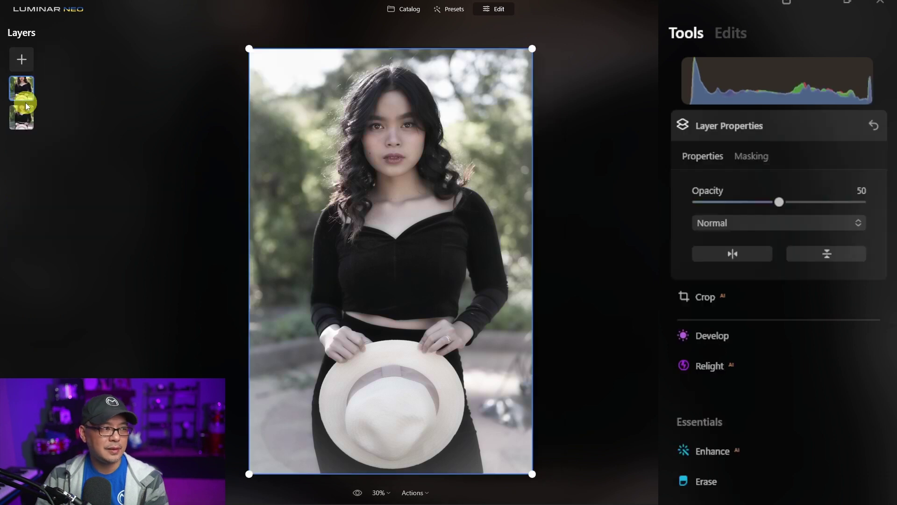
{"action": "left_click_drag", "start_coordinate": [776, 201], "coordinate": [862, 202]}
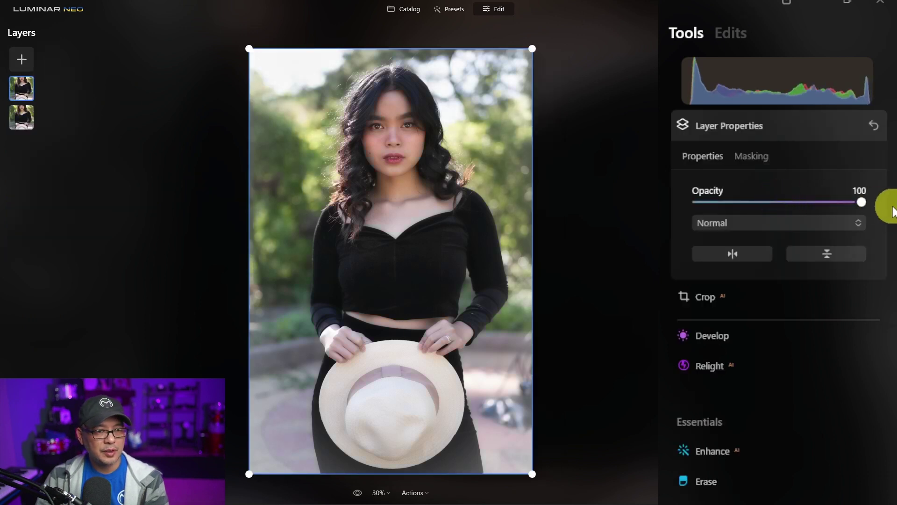
- Mask the colour layer to the woman with Mask AI Human
{"action": "left_click", "coordinate": [754, 155]}
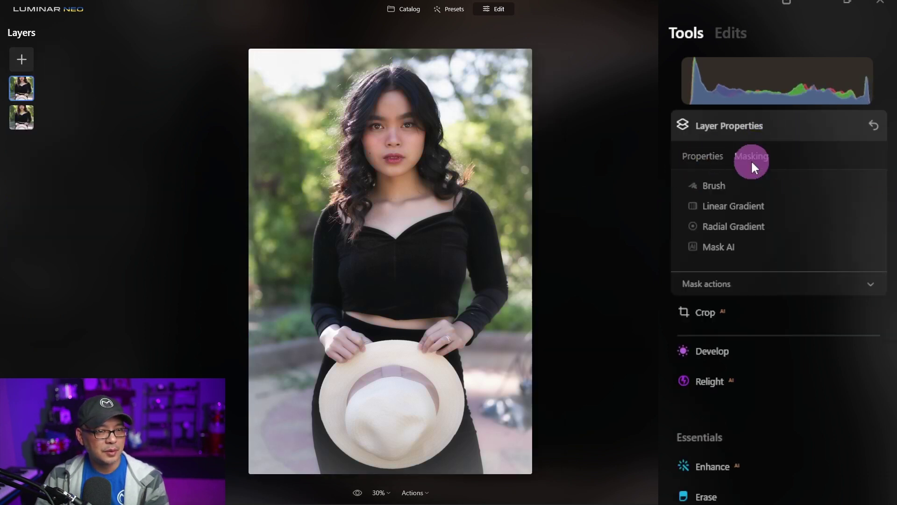
{"action": "left_click", "coordinate": [751, 243]}
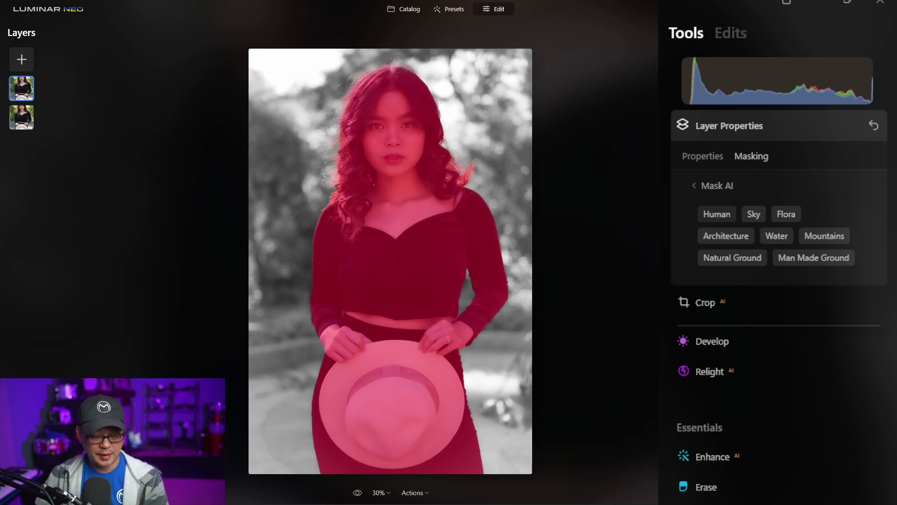
{"action": "left_click", "coordinate": [719, 156]}
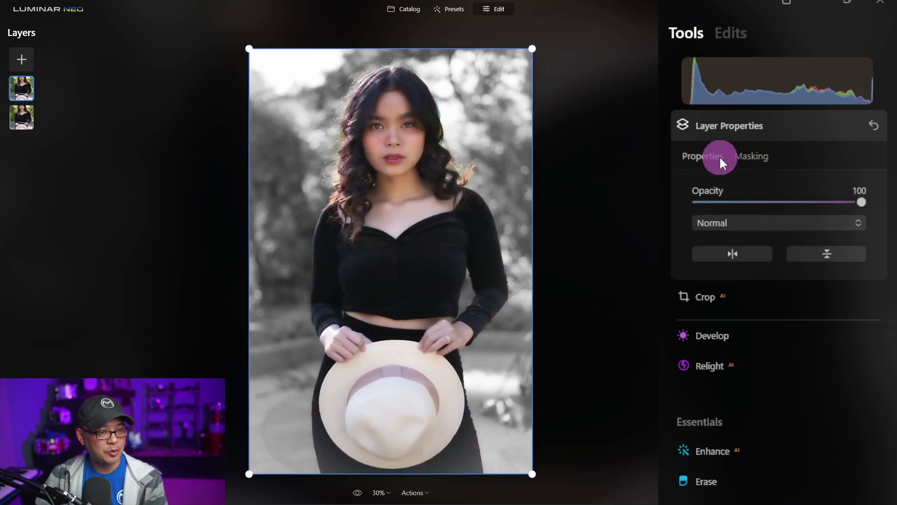